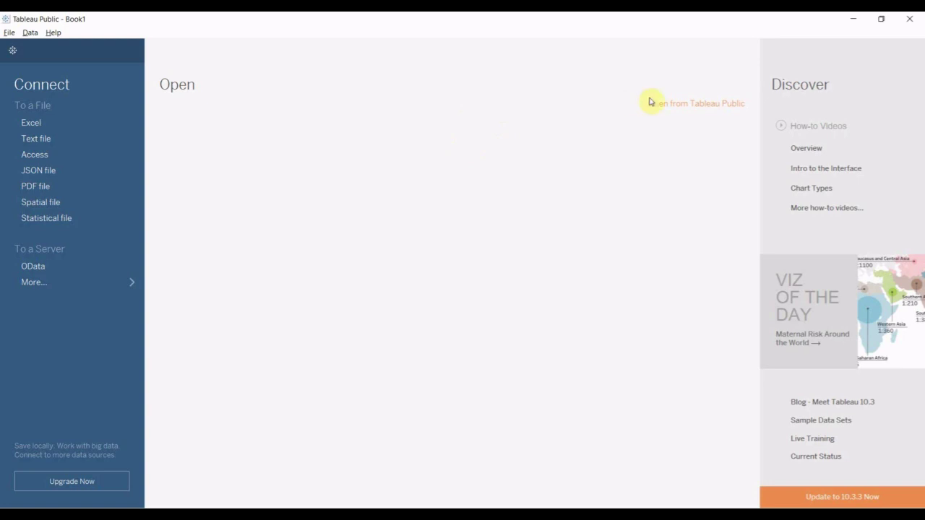
Step: Connect to 'titanic passenger list.csv' as a text file data source
{"action": "left_click", "coordinate": [40, 138]}
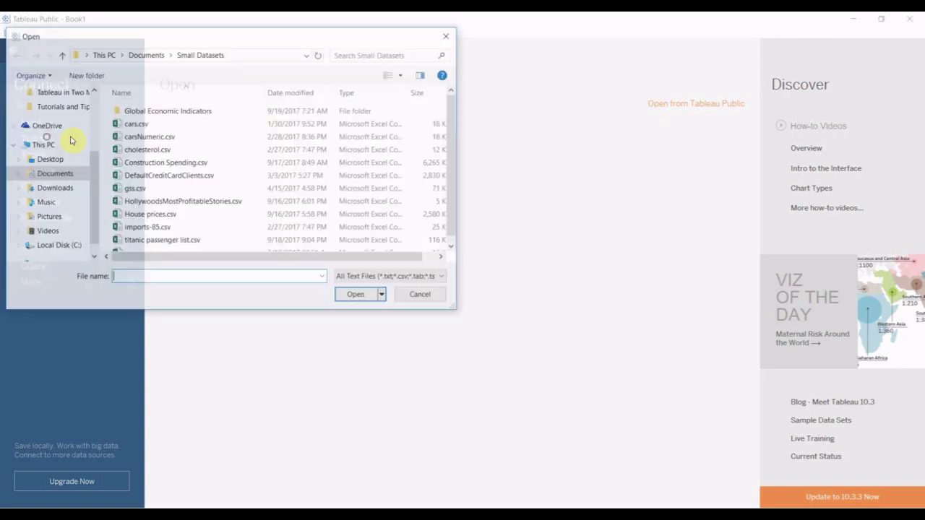
{"action": "left_click", "coordinate": [214, 242]}
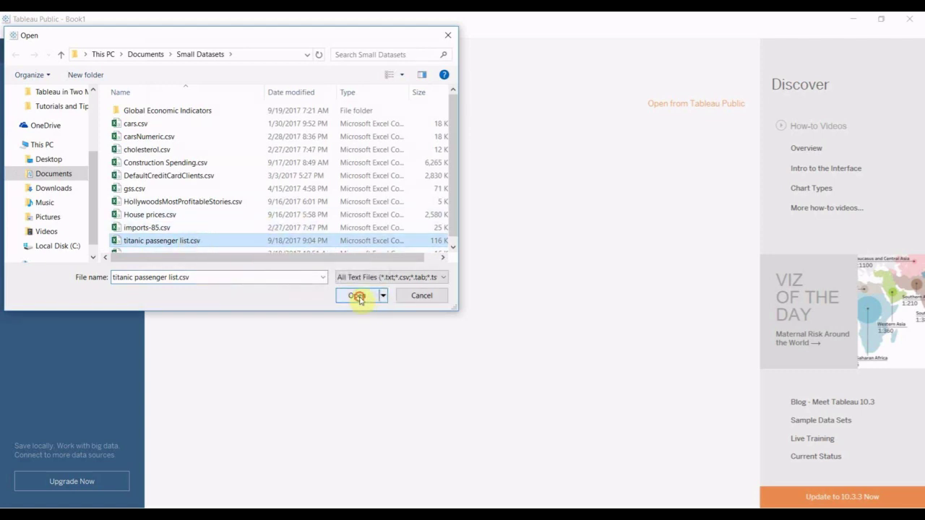
{"action": "left_click", "coordinate": [357, 297]}
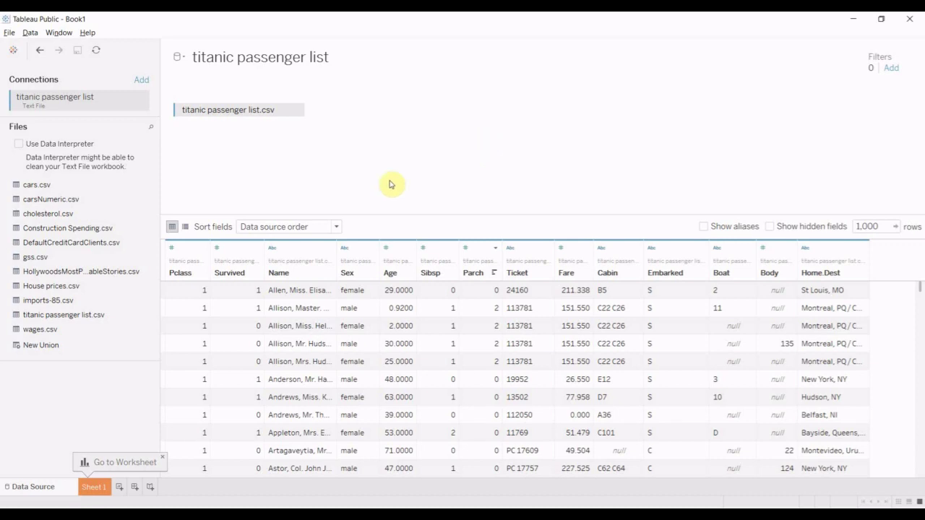
Step: On Sheet 1, put passenger Name on Rows, including all 1307 members
{"action": "left_click", "coordinate": [123, 488]}
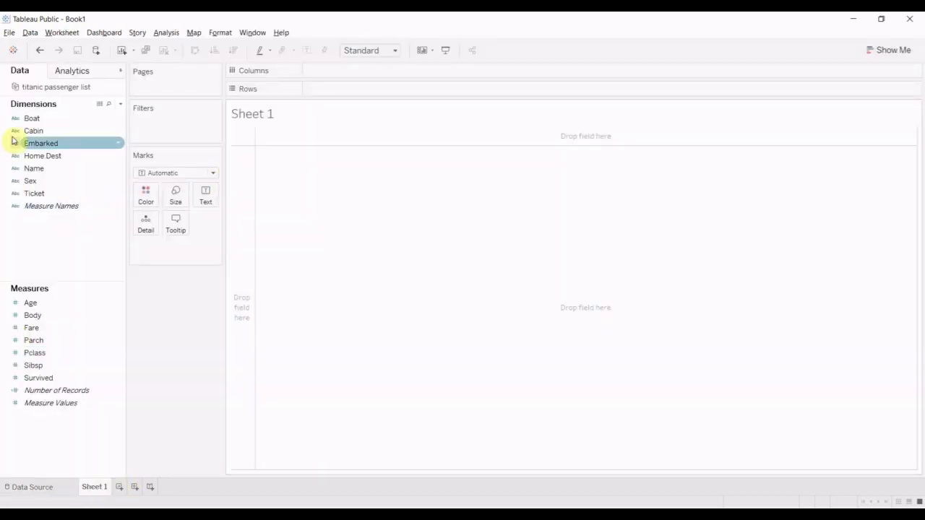
{"action": "left_click_drag", "start_coordinate": [44, 168], "coordinate": [350, 90]}
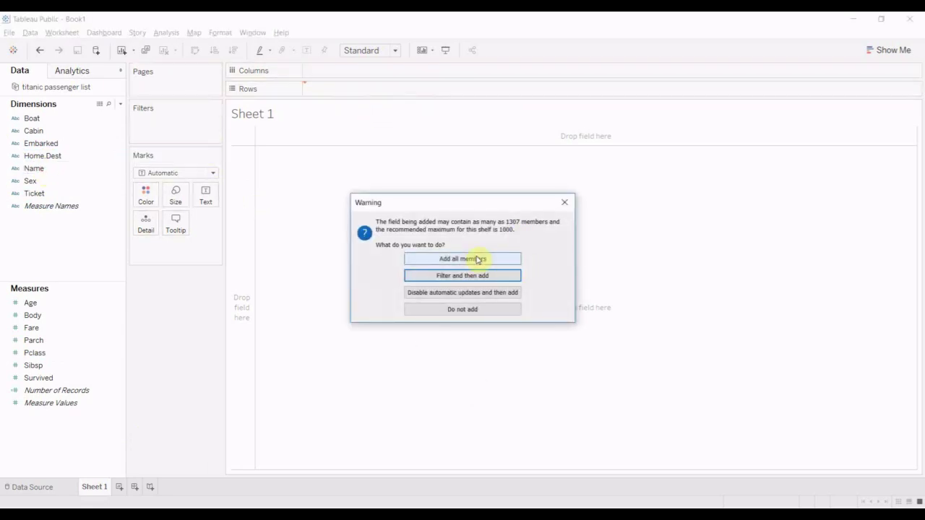
{"action": "left_click", "coordinate": [477, 259]}
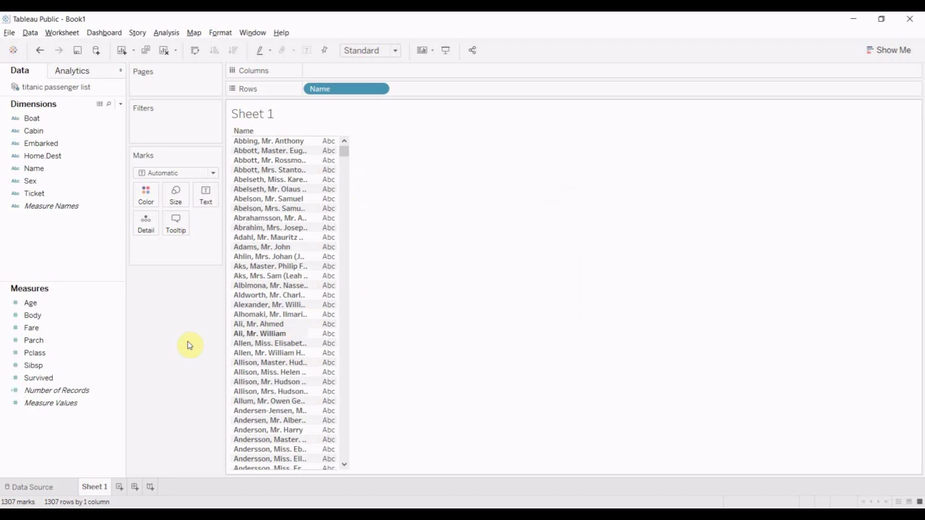
Step: Add the Parch and Sibsp values to the name table side by side
{"action": "left_click", "coordinate": [58, 329]}
{"action": "left_click", "coordinate": [63, 341]}
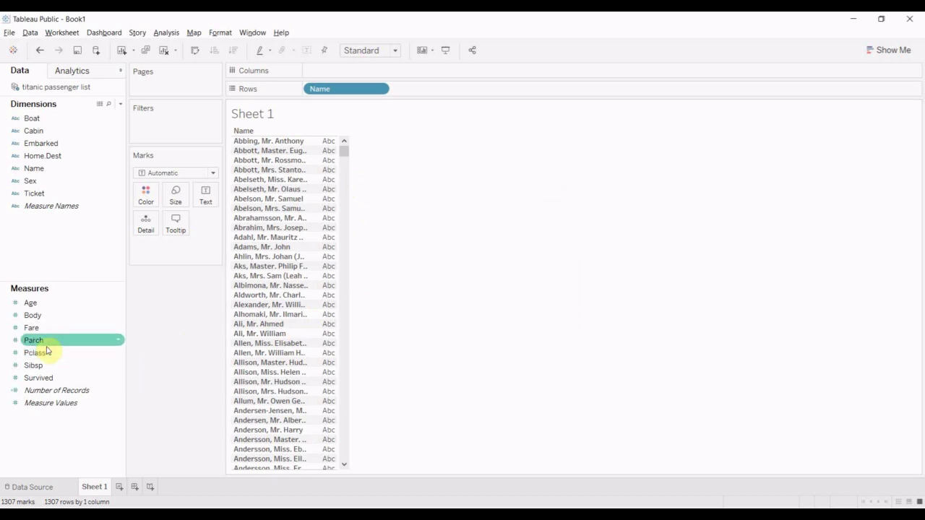
{"action": "left_click_drag", "start_coordinate": [46, 343], "coordinate": [342, 275]}
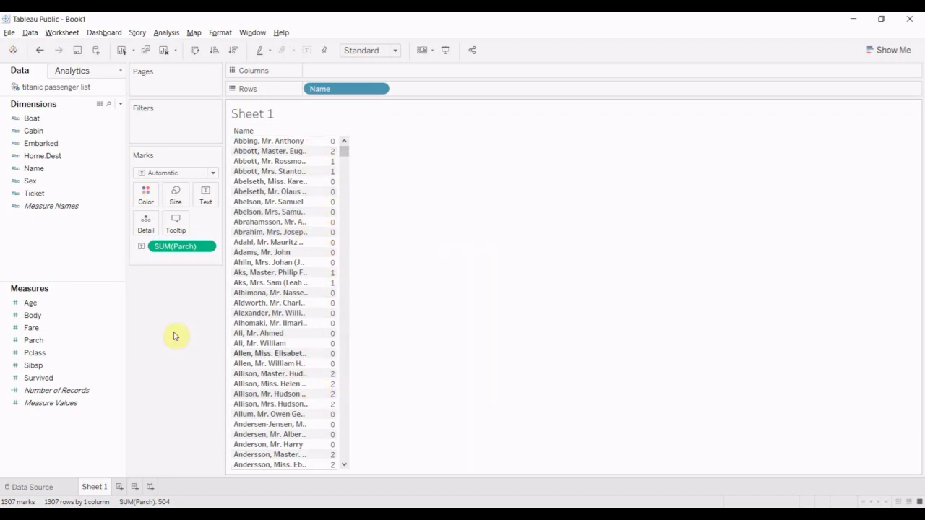
{"action": "left_click_drag", "start_coordinate": [77, 366], "coordinate": [327, 250]}
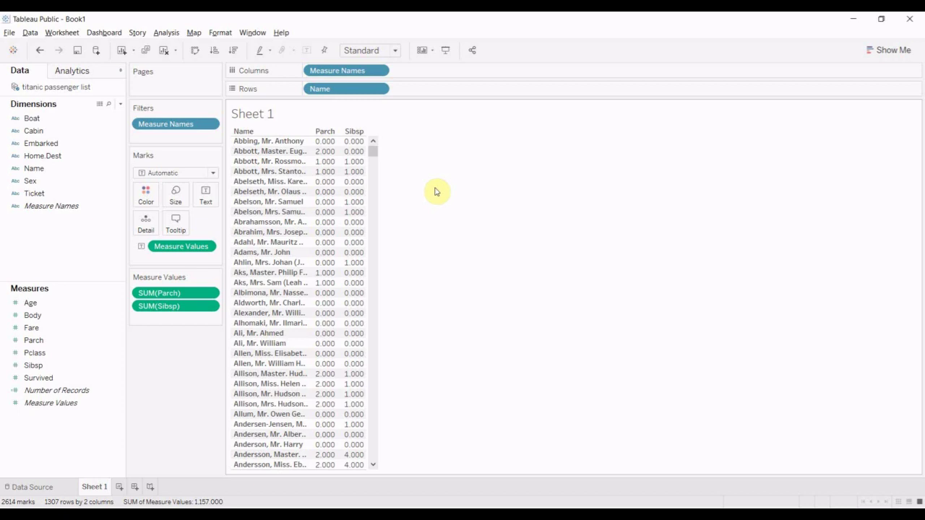
Step: Create a new calculated field named 'Has Family'
{"action": "left_click", "coordinate": [120, 106]}
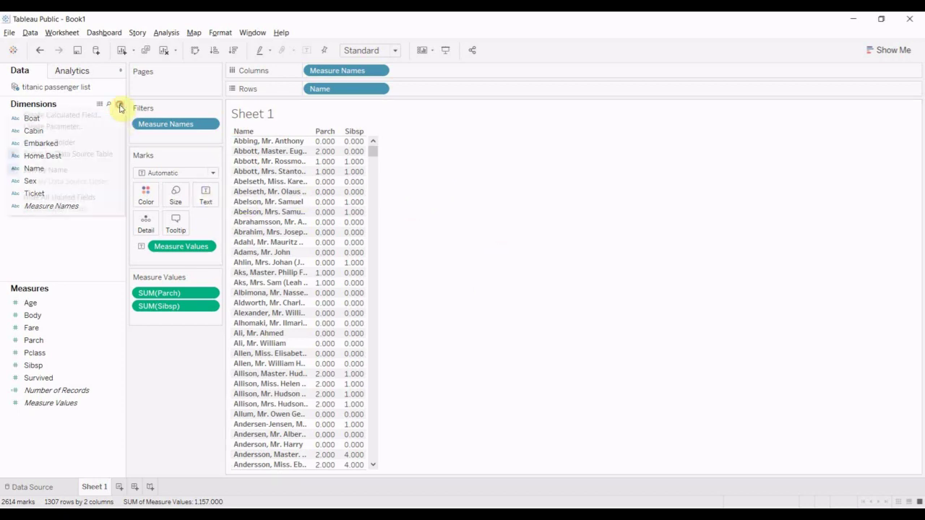
{"action": "left_click", "coordinate": [109, 116]}
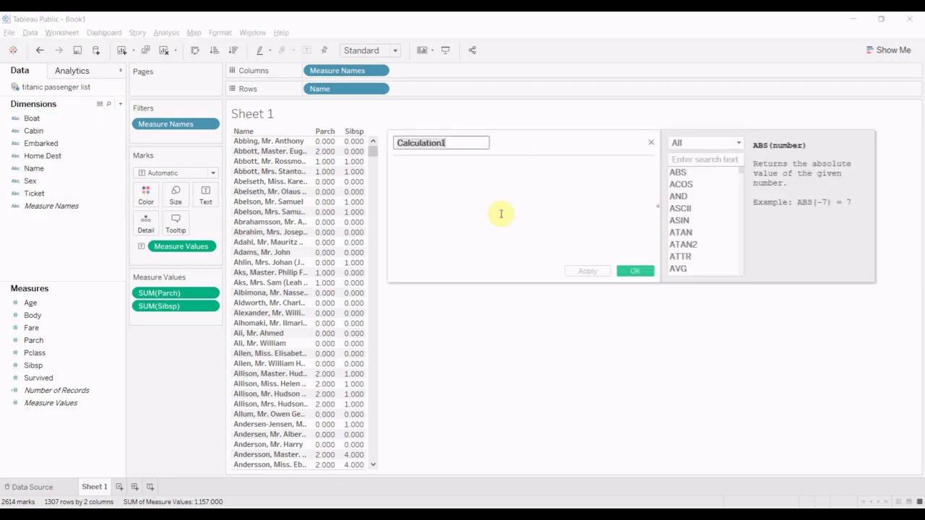
{"action": "type", "text": "Has Family"}
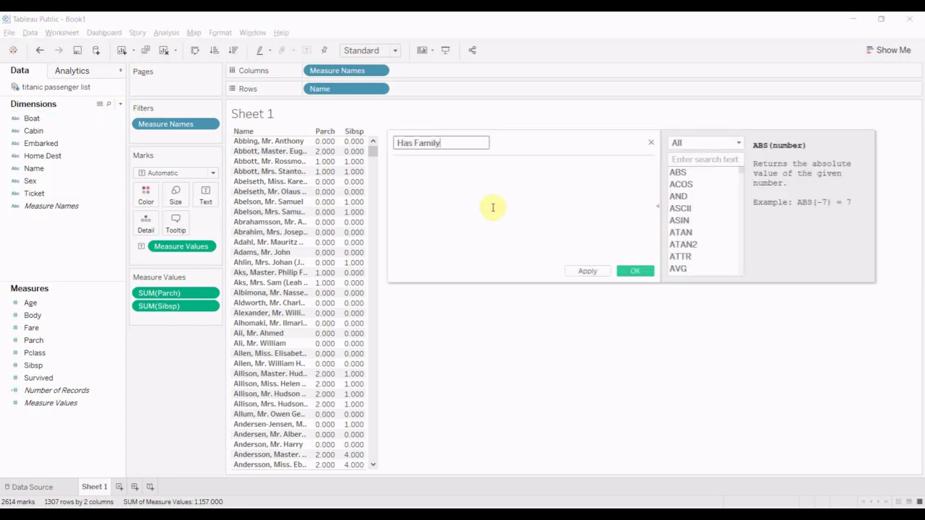
{"action": "key", "text": "Tab"}
Step: Write the first clause: if [Parch] > 0 then "Has Family"
{"action": "type", "text": "if [Parch] "}
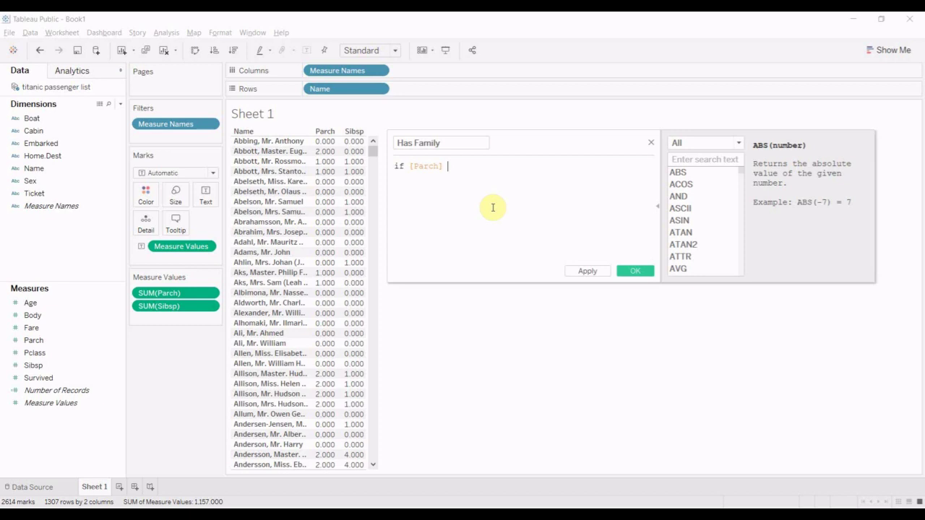
{"action": "type", "text": "> 0 then"}
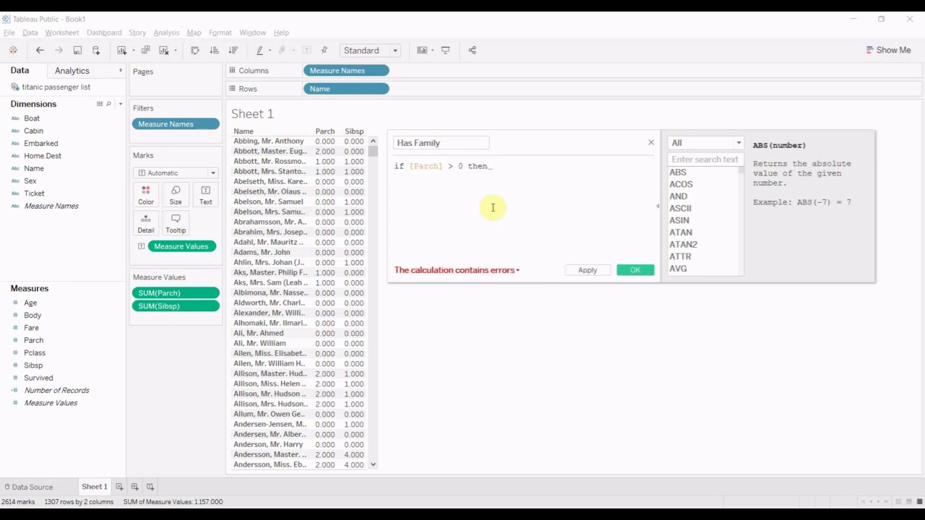
{"action": "left_click", "coordinate": [506, 171]}
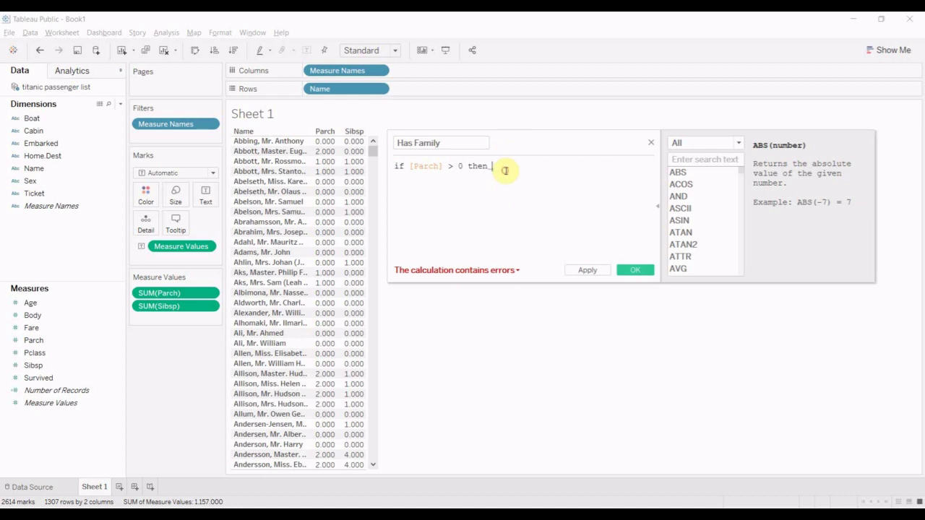
{"action": "type", "text": "\"Has F"}
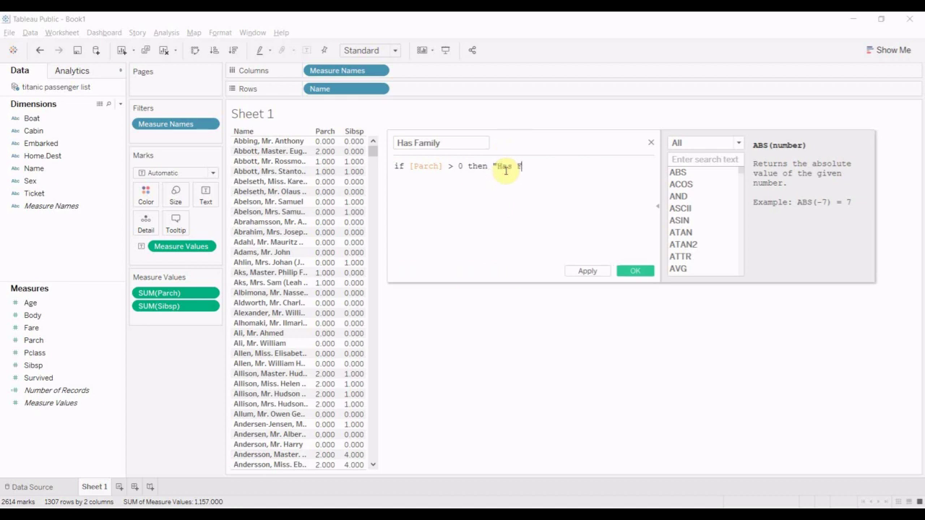
{"action": "type", "text": "amily\""}
{"action": "key", "text": "Return"}
Step: Add elseif [Sibsp] > 0 then "Has Family" and else "No Family" clauses
{"action": "type", "text": "elseif "}
{"action": "type", "text": " [Pa"}
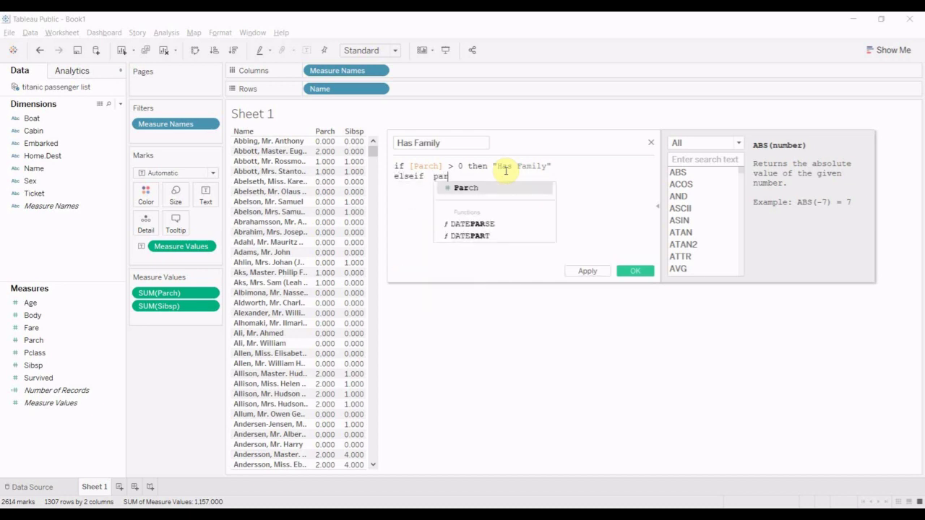
{"action": "key", "text": "BackSpace"}
{"action": "key", "text": "BackSpace"}
{"action": "key", "text": "BackSpace"}
{"action": "type", "text": "si"}
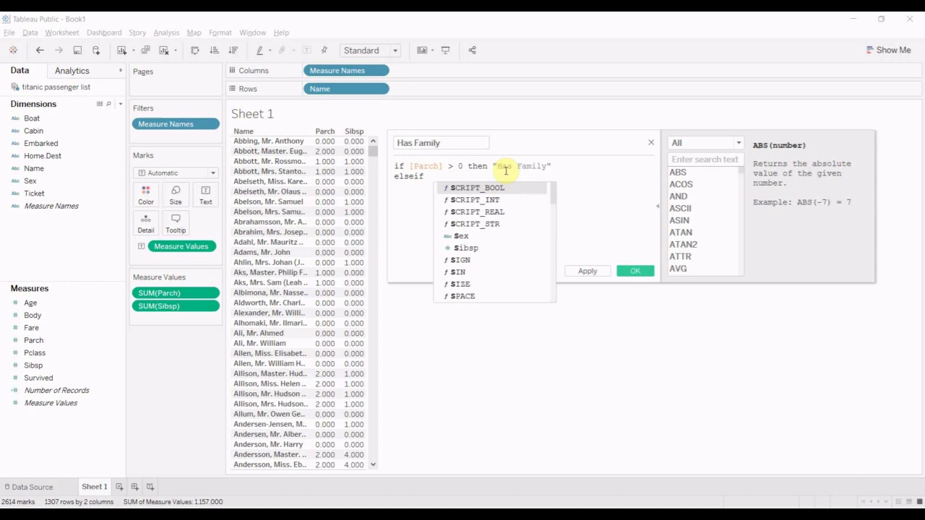
{"action": "key", "text": "Return"}
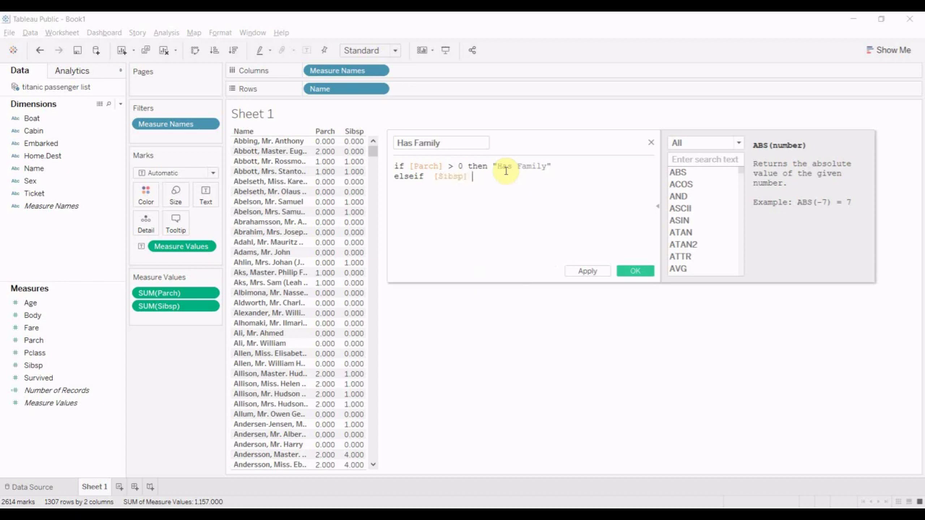
{"action": "type", "text": "> 0 then \"Has Family\""}
{"action": "key", "text": "Return"}
{"action": "type", "text": "else "}
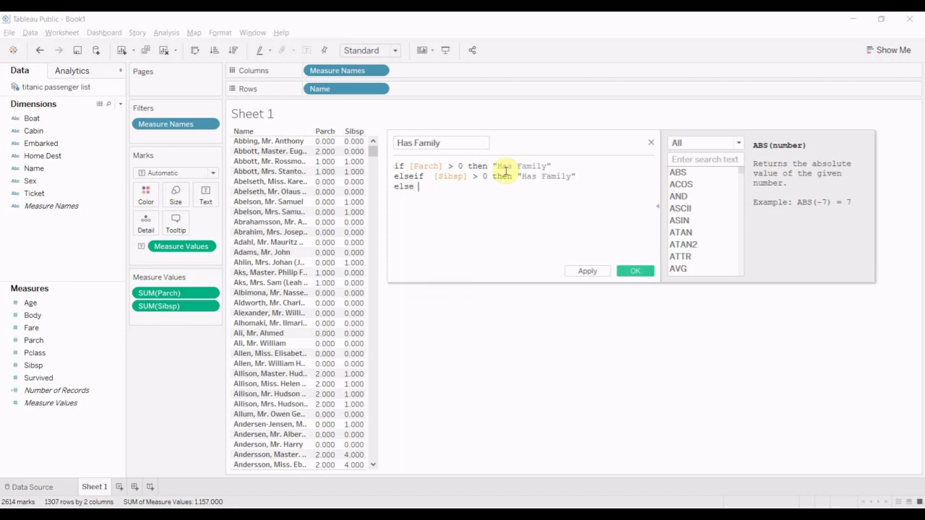
{"action": "type", "text": "\"No Family\""}
{"action": "key", "text": "Return"}
Step: Type 'end' on the last line to close the IF statement so it validates
{"action": "type", "text": "end"}
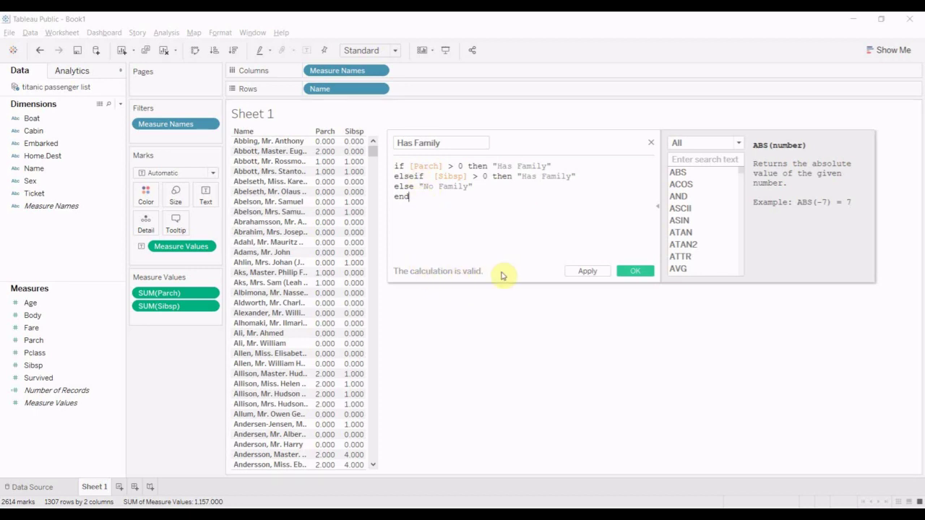
Step: Apply and save the Has Family calculation, then place it on Rows after Name
{"action": "left_click", "coordinate": [586, 272]}
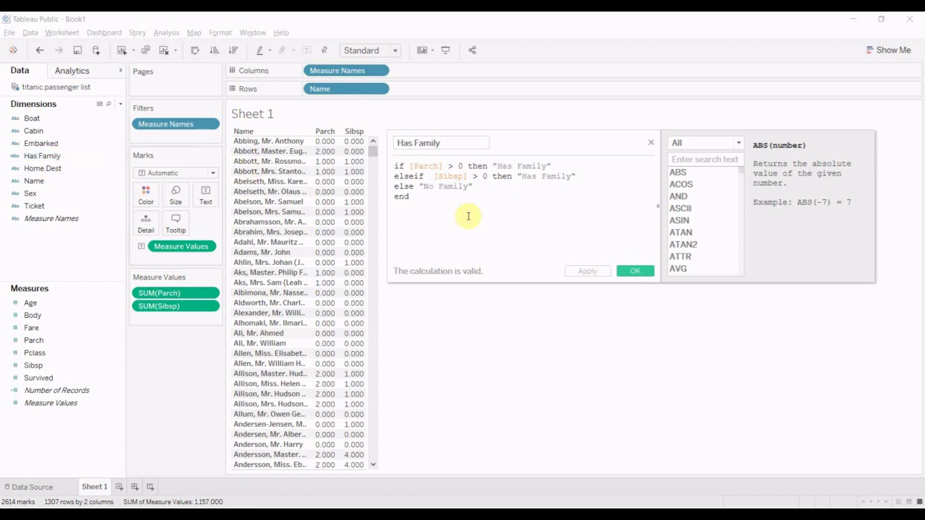
{"action": "left_click", "coordinate": [636, 271]}
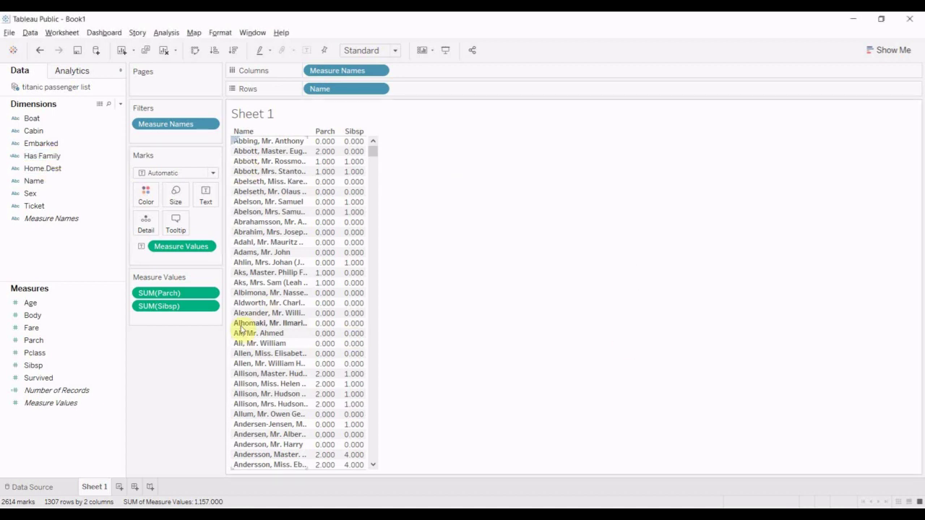
{"action": "left_click_drag", "start_coordinate": [66, 155], "coordinate": [340, 229]}
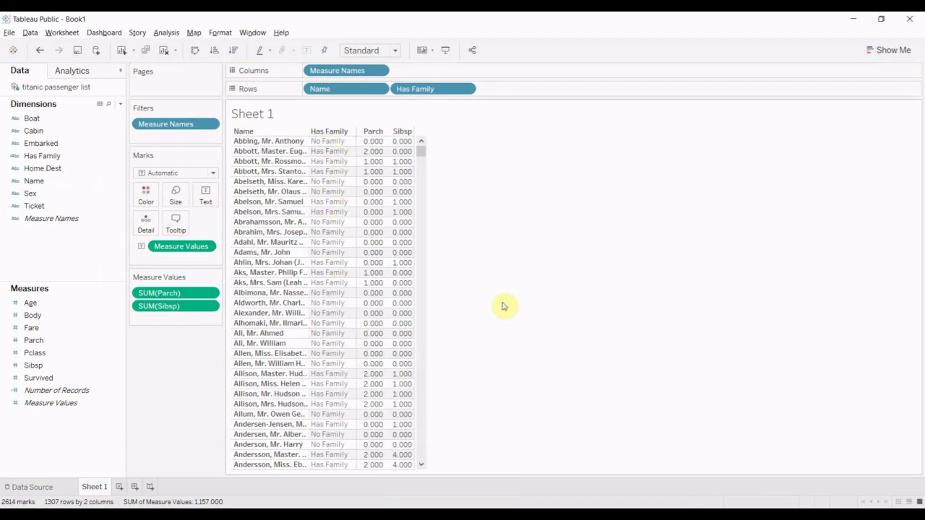
{"action": "mouse_move", "coordinate": [369, 143]}
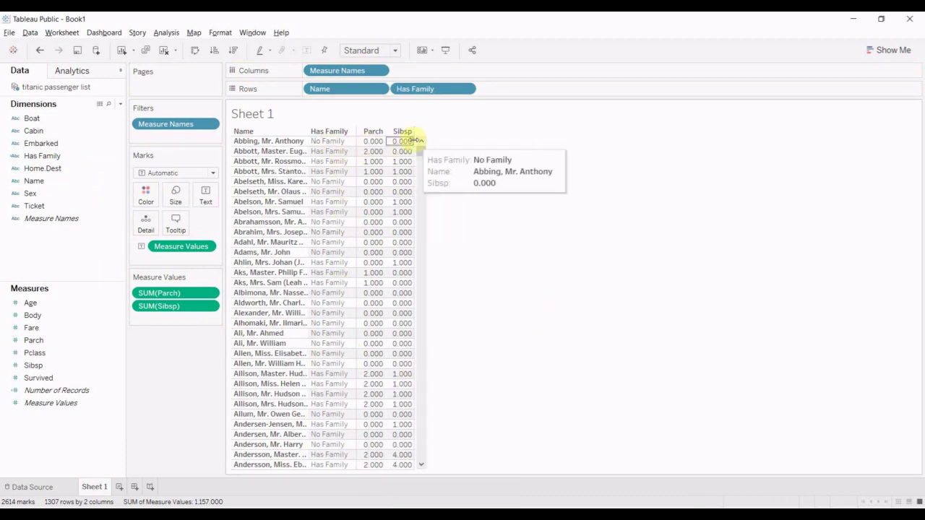